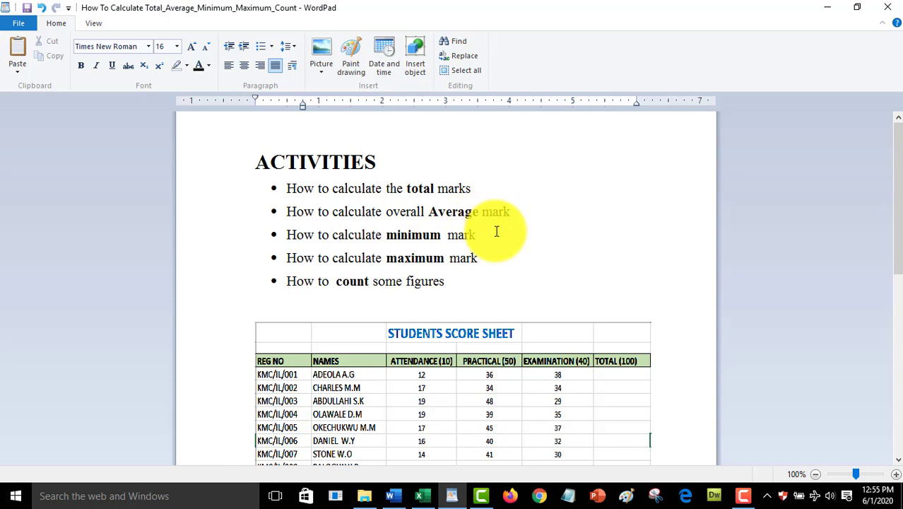
Review the ACTIVITIES list, marking the keywords total, Average, minimum, maximum and count with rectangles.
key(ctrl+shift+d)
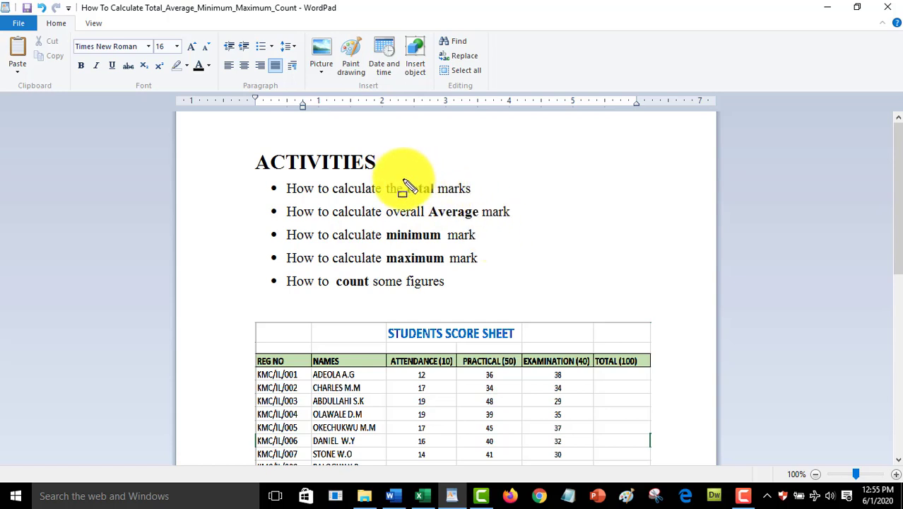
mouse_move(402, 174)
mouse_down()
mouse_move(411, 199)
mouse_move(440, 203)
mouse_up()
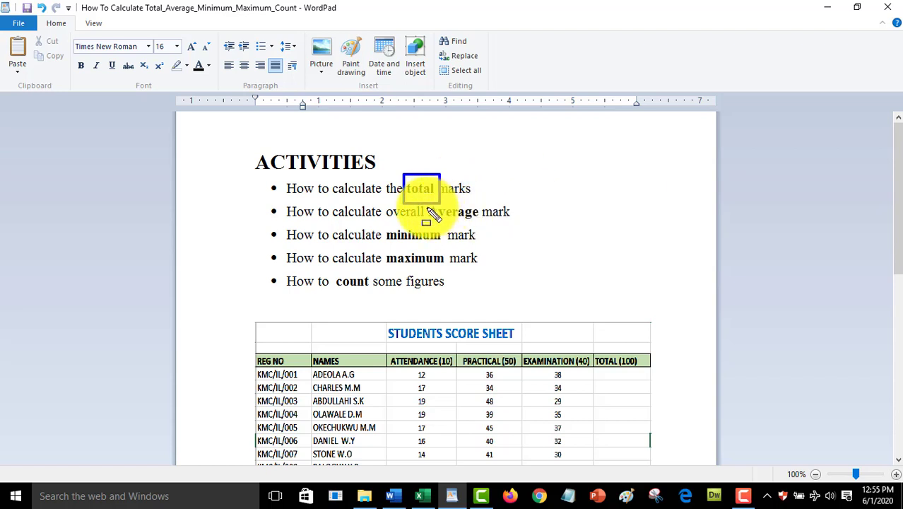
drag(424, 205, 483, 227)
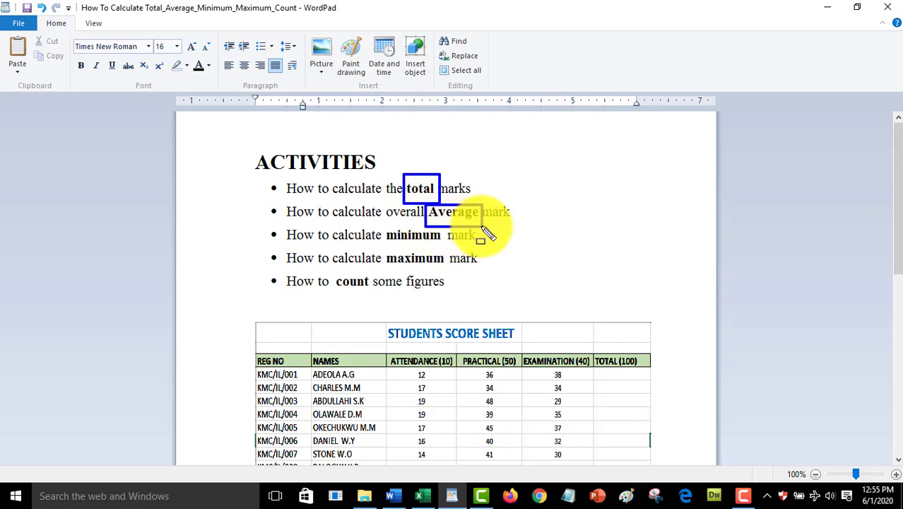
drag(483, 228, 484, 231)
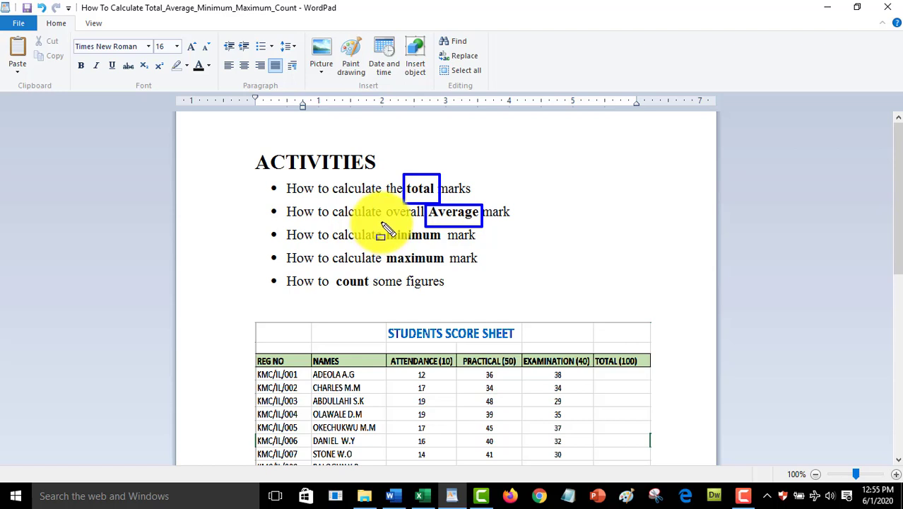
mouse_move(381, 223)
mouse_down()
mouse_move(441, 262)
mouse_move(444, 251)
mouse_up()
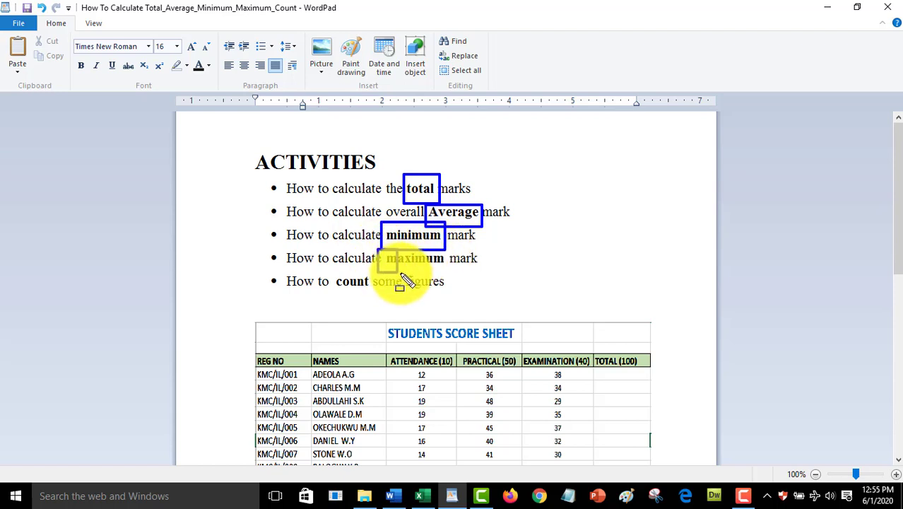
mouse_move(378, 248)
mouse_down()
mouse_move(424, 274)
mouse_move(451, 276)
mouse_up()
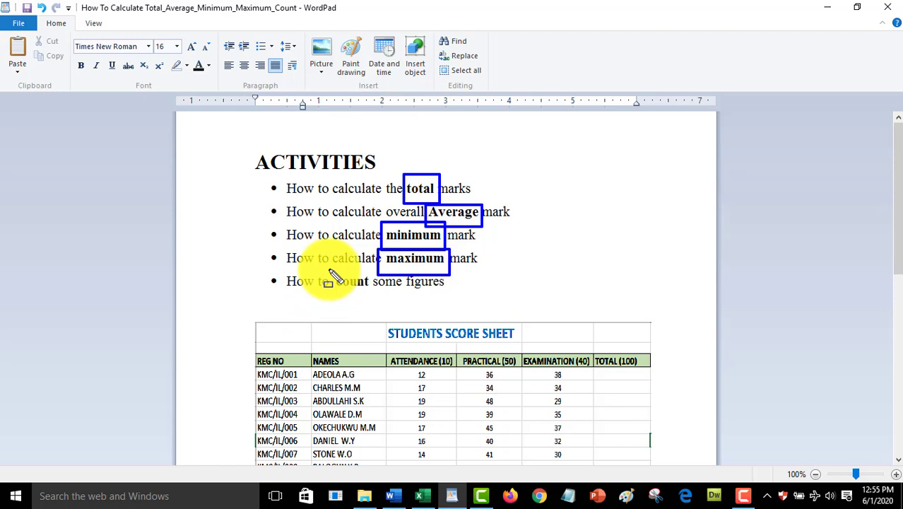
mouse_move(330, 270)
mouse_down()
mouse_move(333, 296)
mouse_move(375, 296)
mouse_up()
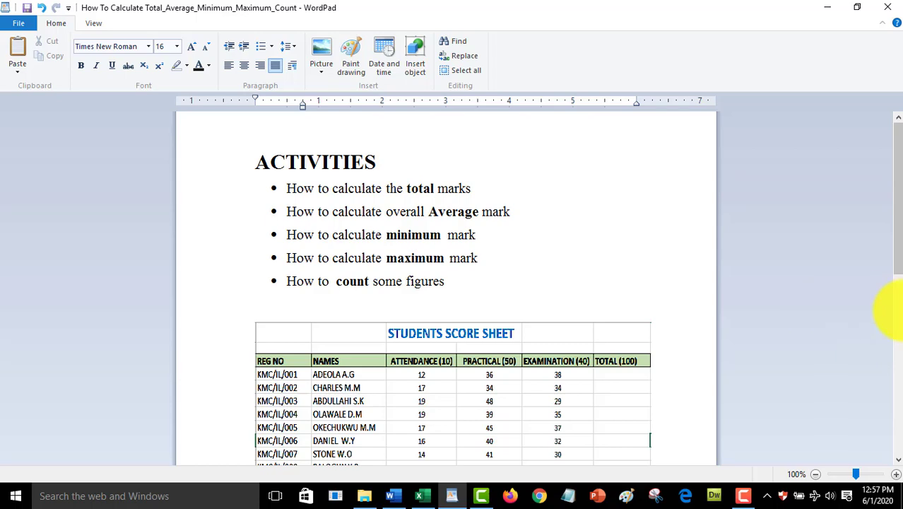
Read the score table and the six questions below it on totals, average, minimum, maximum and count.
scroll(894, 311, down, 5)
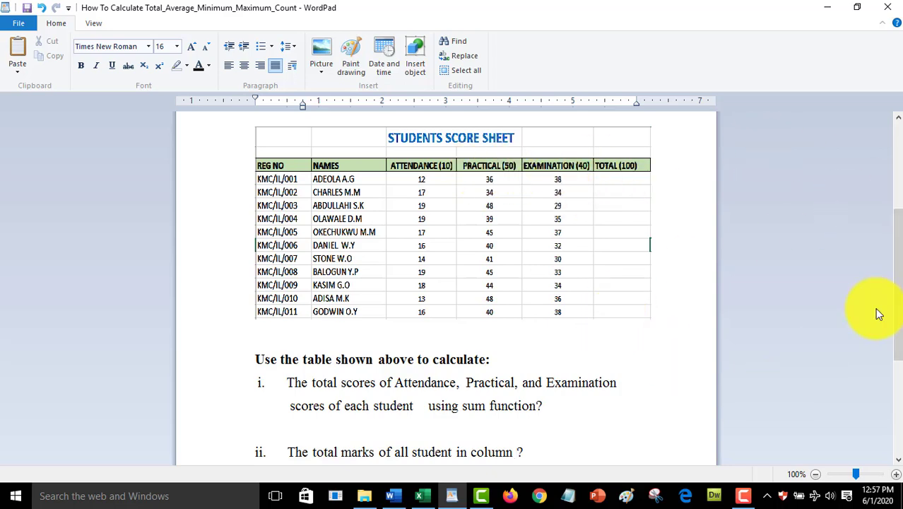
scroll(895, 300, down, 1)
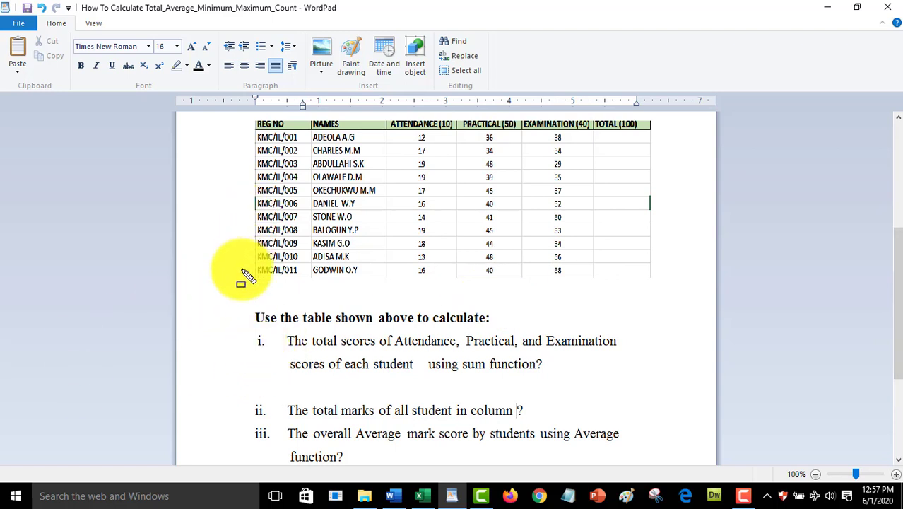
mouse_move(239, 307)
mouse_down()
mouse_move(382, 339)
mouse_move(507, 339)
mouse_up()
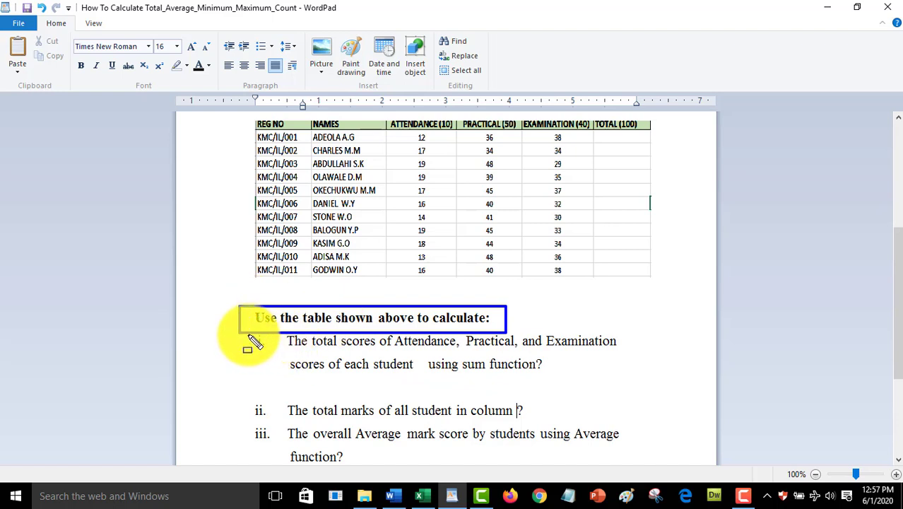
mouse_move(248, 334)
mouse_down()
mouse_move(320, 369)
mouse_move(555, 409)
mouse_move(661, 385)
mouse_move(645, 388)
mouse_move(641, 378)
mouse_up()
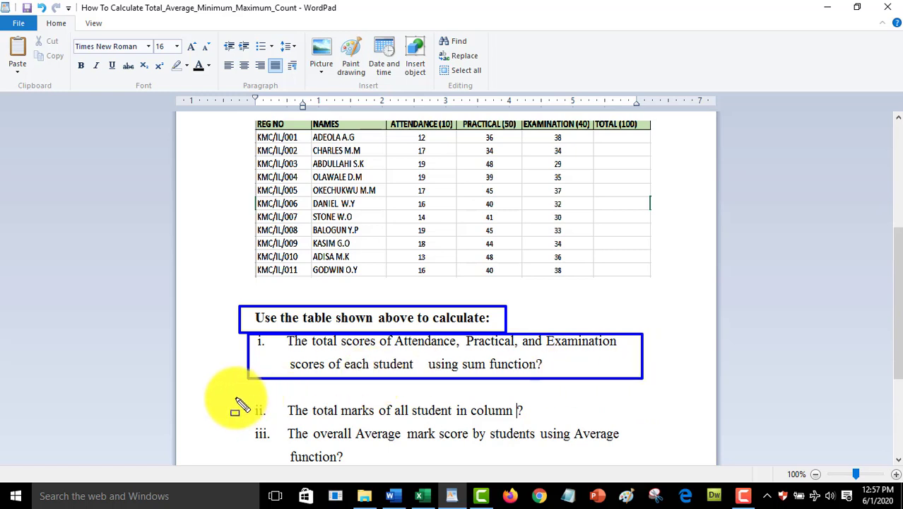
mouse_move(235, 396)
mouse_down()
mouse_move(282, 427)
mouse_move(535, 426)
mouse_up()
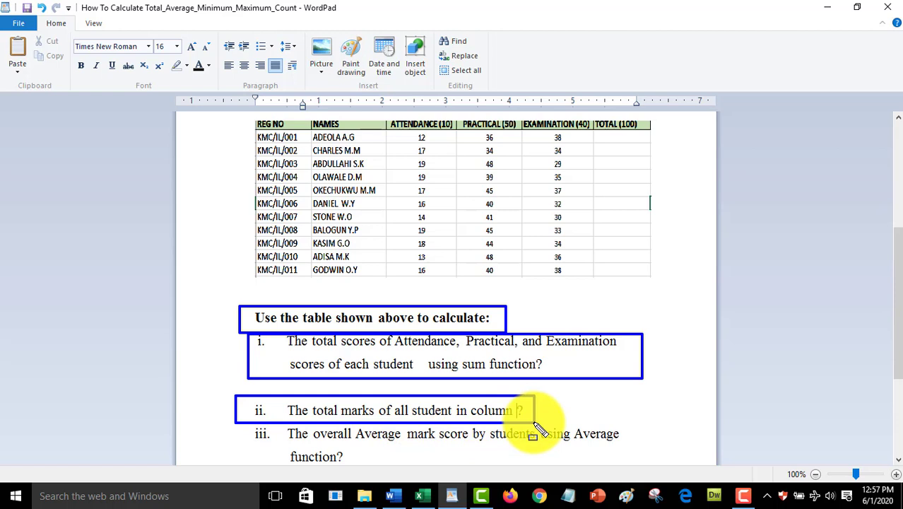
drag(534, 426, 339, 437)
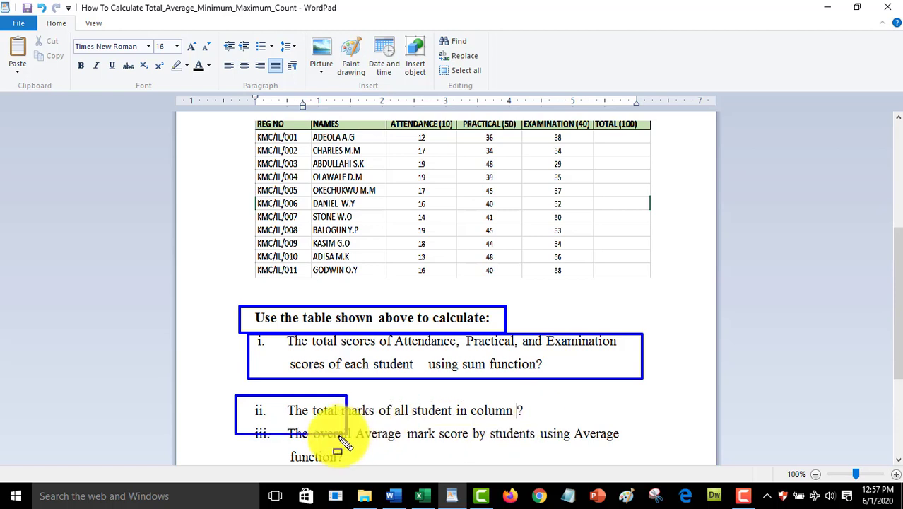
key(Escape)
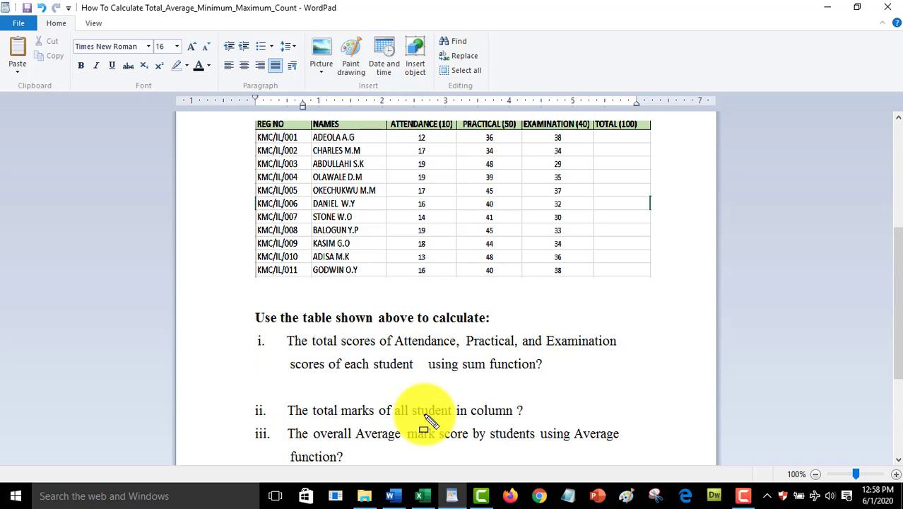
mouse_move(250, 426)
mouse_down()
mouse_move(336, 456)
mouse_move(587, 456)
mouse_move(639, 447)
mouse_move(645, 465)
mouse_up()
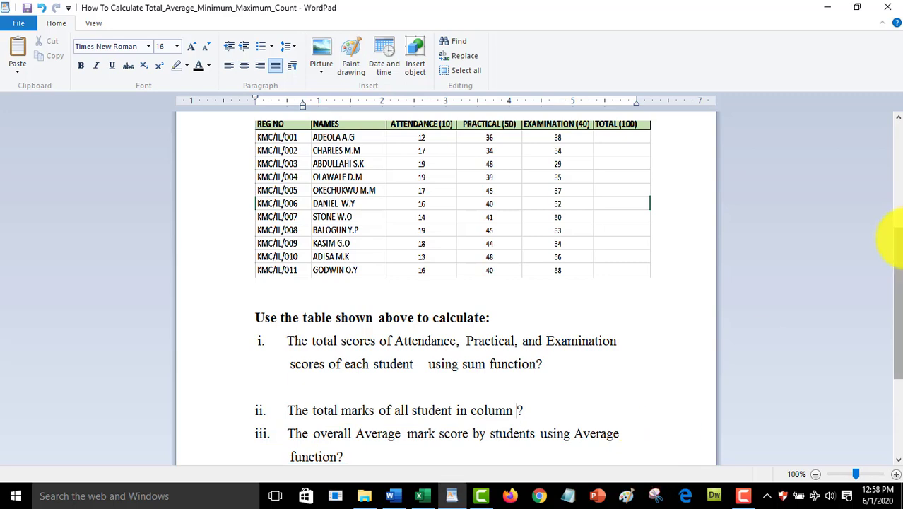
mouse_move(896, 242)
mouse_down()
mouse_move(898, 343)
mouse_move(527, 301)
mouse_up()
drag(899, 258, 889, 360)
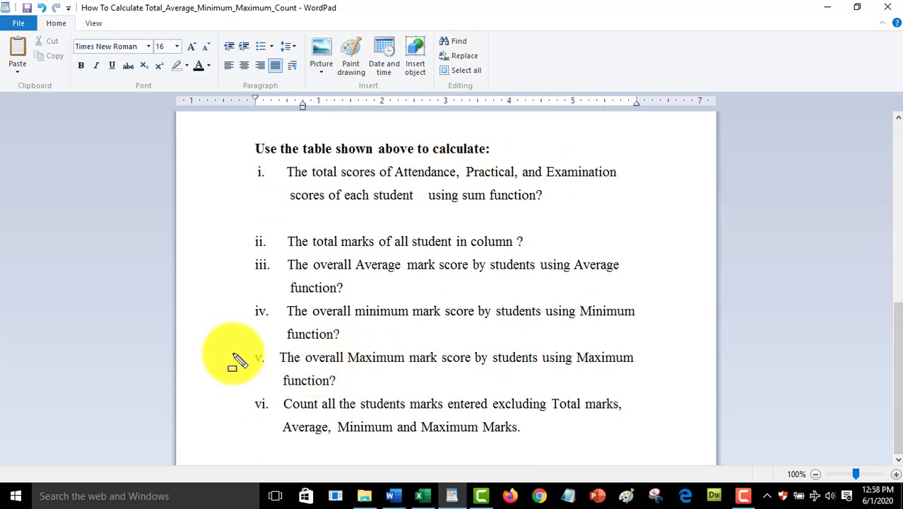
mouse_move(235, 346)
mouse_down()
mouse_move(445, 438)
mouse_move(563, 440)
mouse_move(615, 458)
mouse_move(657, 456)
mouse_up()
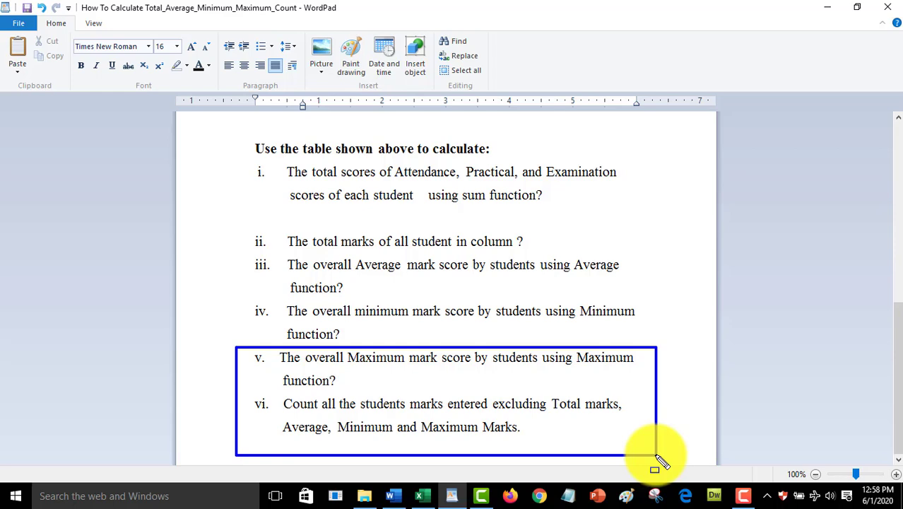
key(Escape)
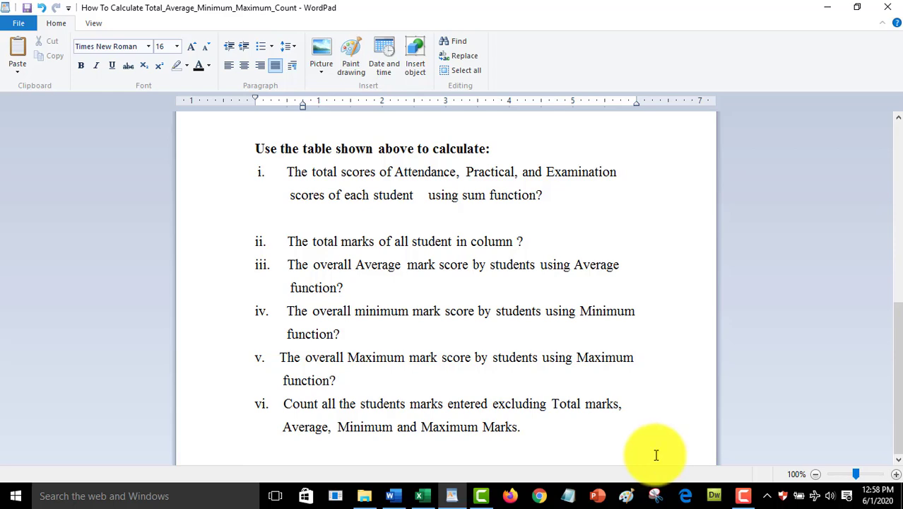
Switch to the KMC STUDENTS SCORE SHEET workbook in Excel, checking back on the WordPad questions once.
click(424, 498)
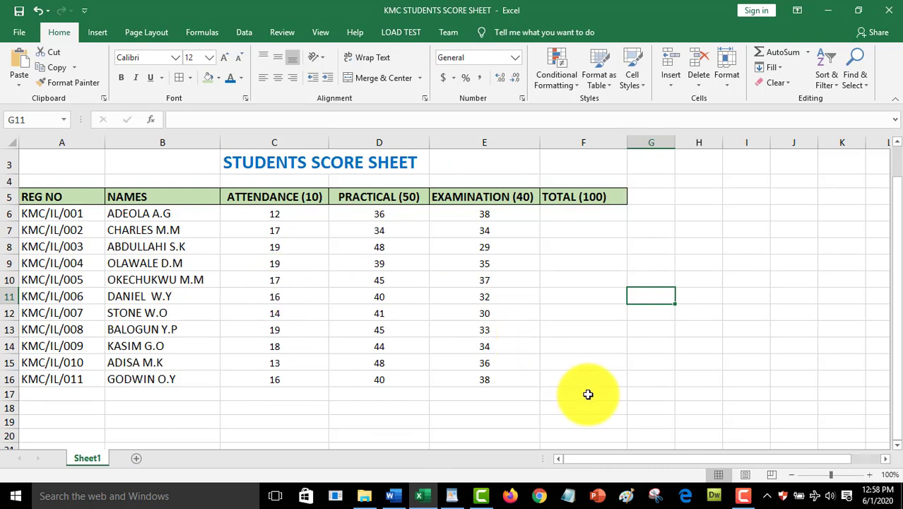
click(446, 496)
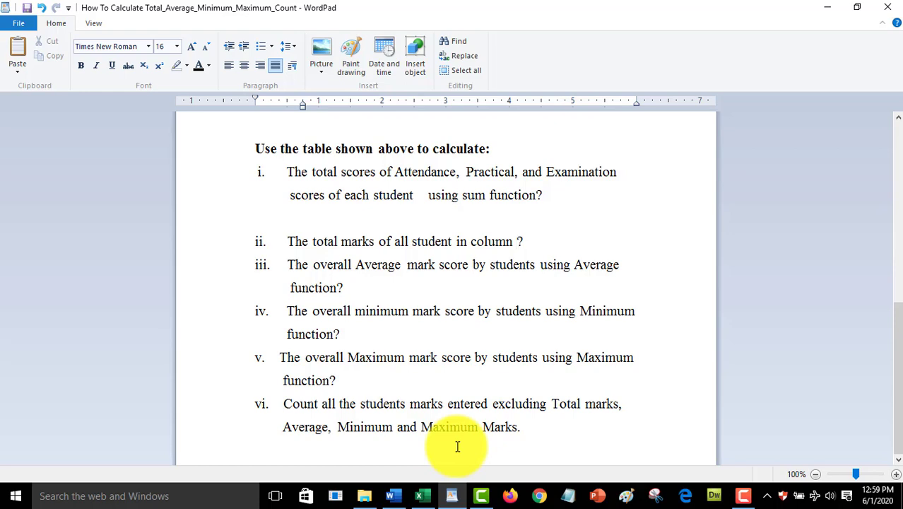
click(420, 497)
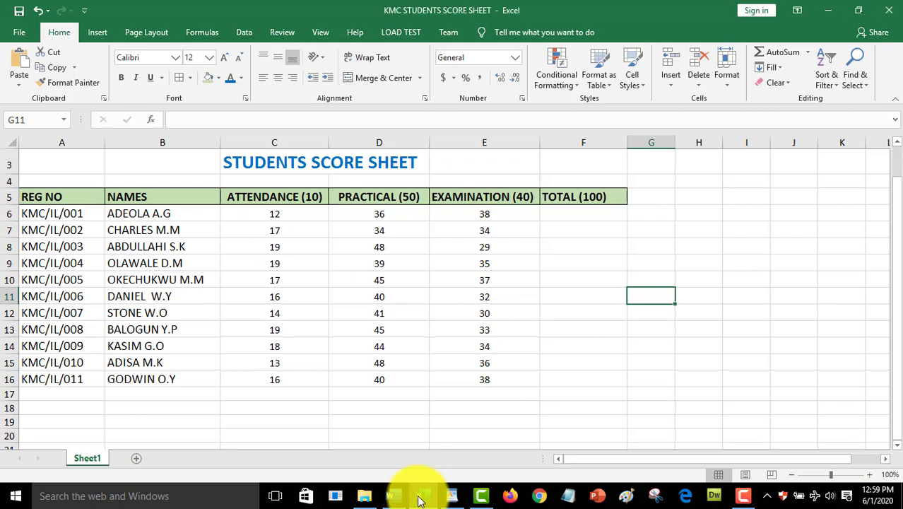
Enter the formula =C6+D6+E6 in cell F6 to total the first student's attendance, practical and examination scores.
click(568, 217)
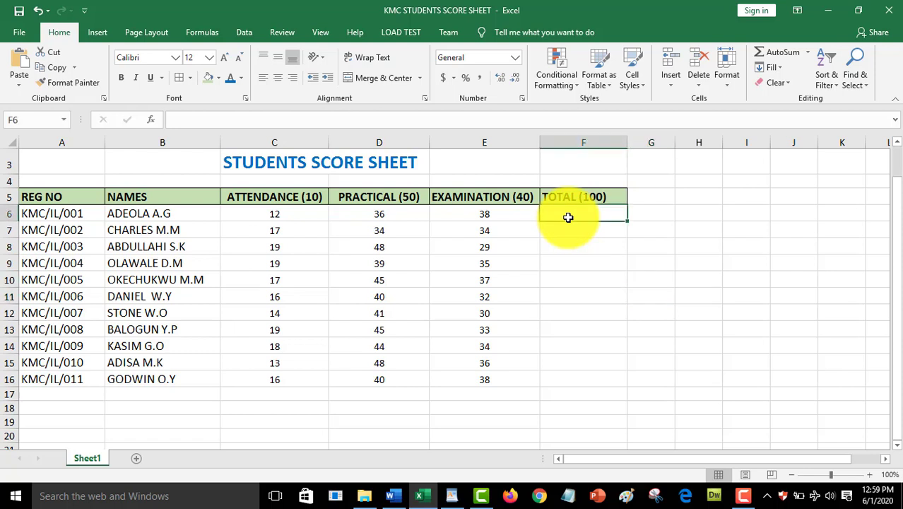
text(=)
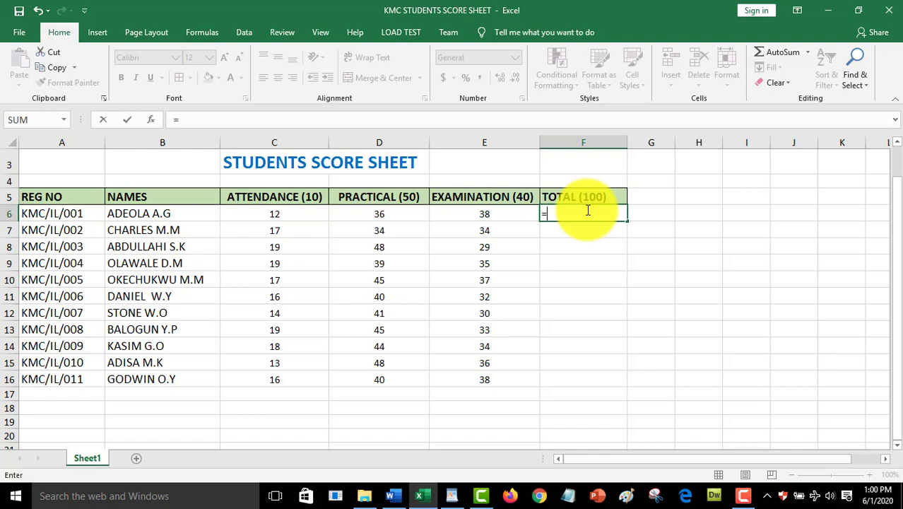
text(c)
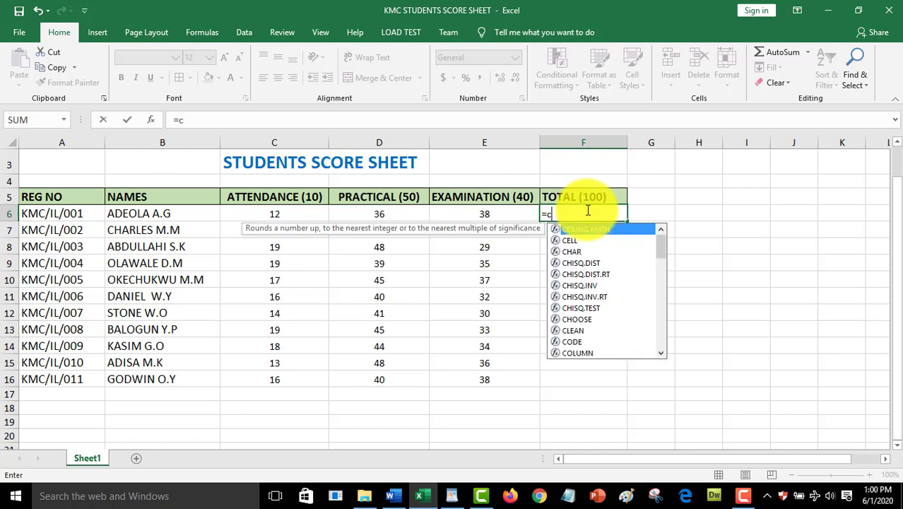
key(BackSpace)
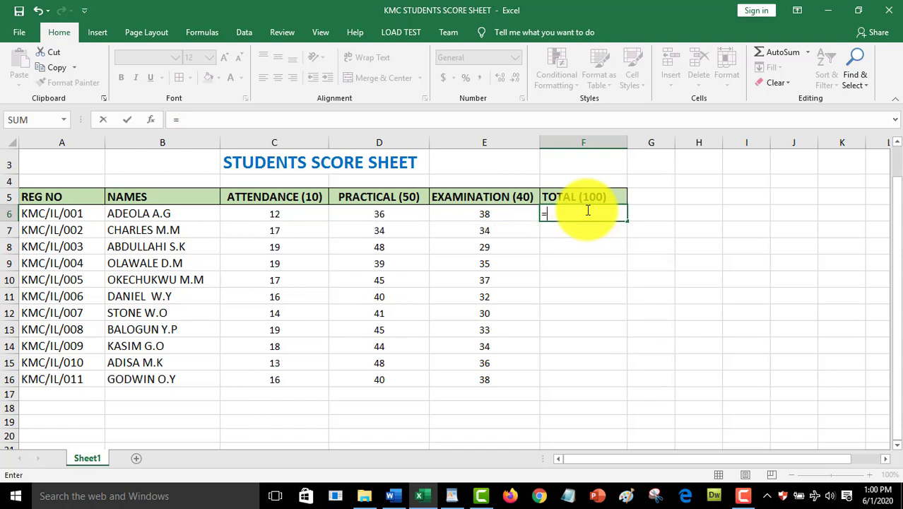
text(C)
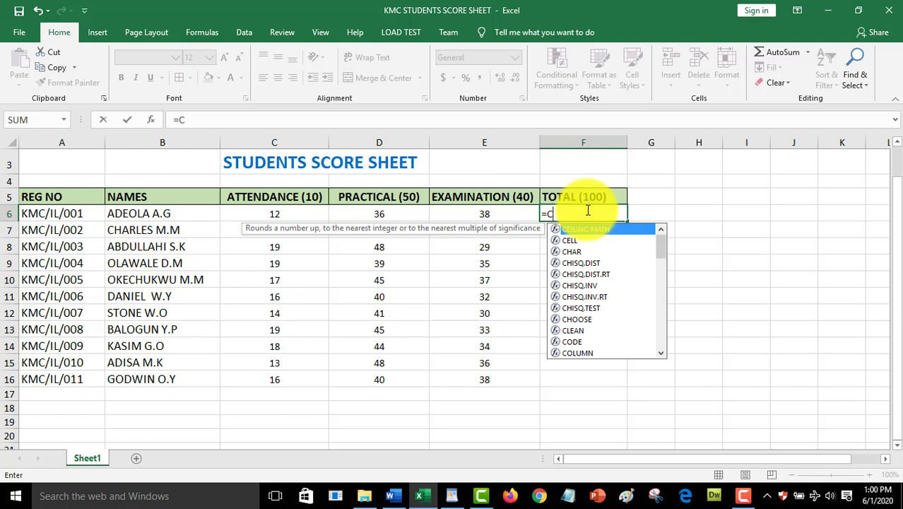
text(6)
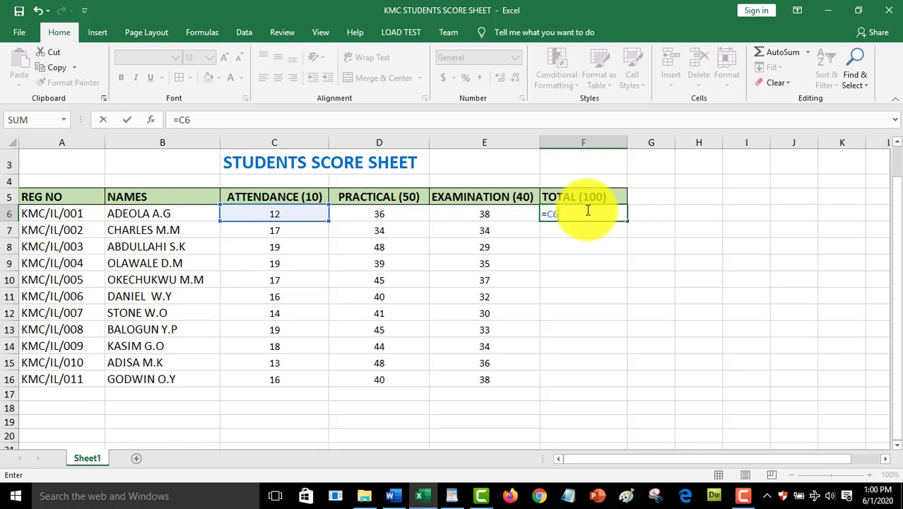
text(+)
text(D)
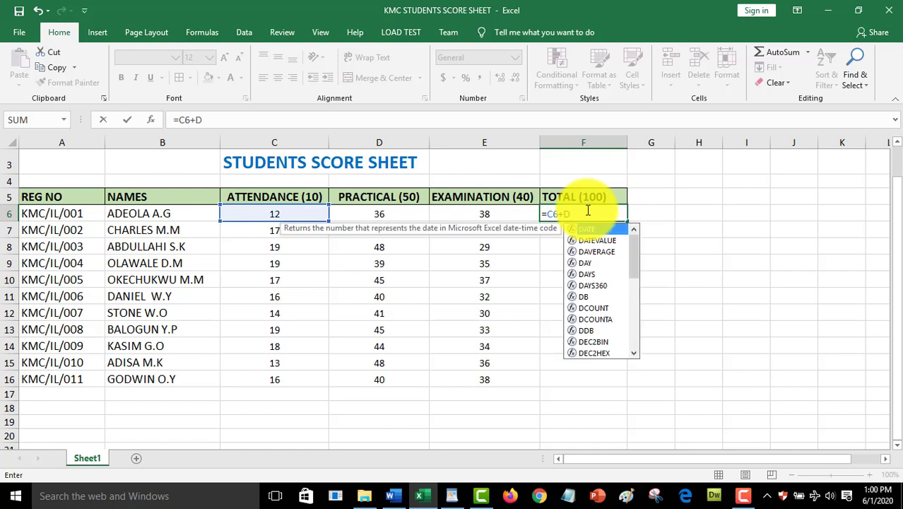
text(6)
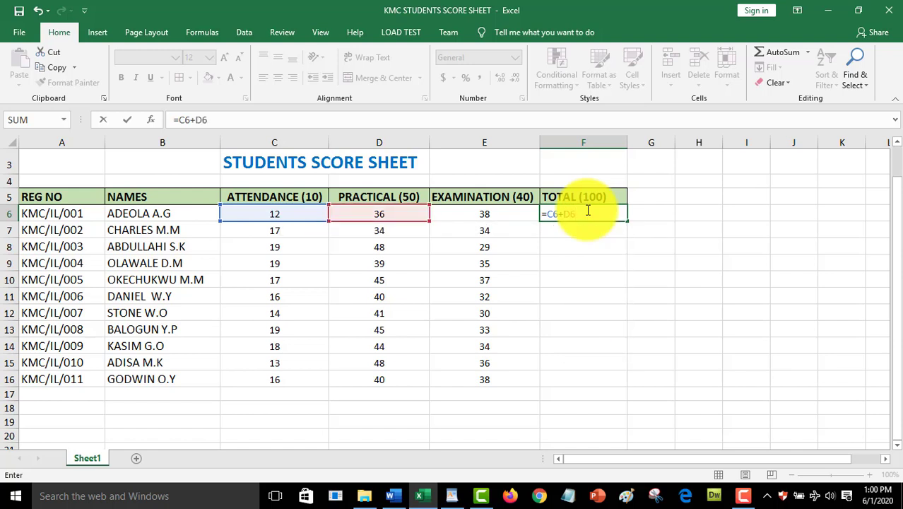
text(+)
text(E6)
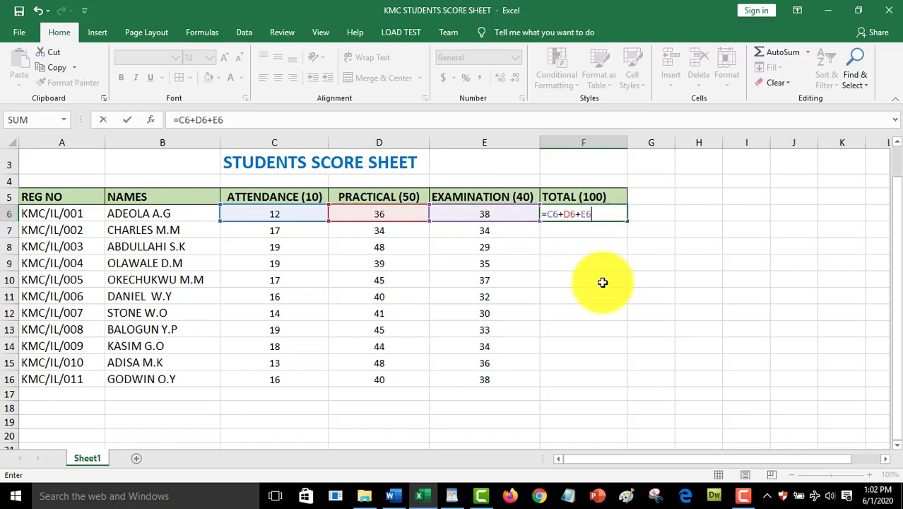
key(Return)
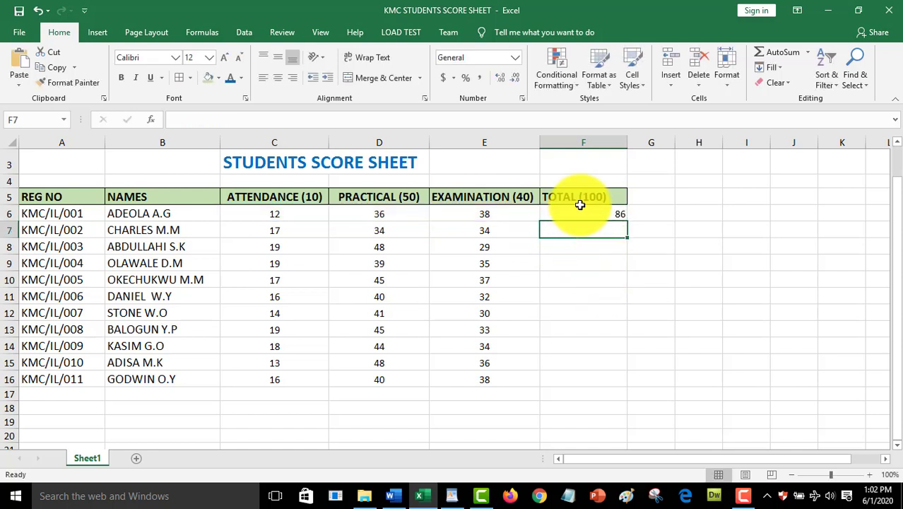
Center the contents of the TOTAL (100) column cells F6 to F16 horizontally.
drag(580, 211, 581, 379)
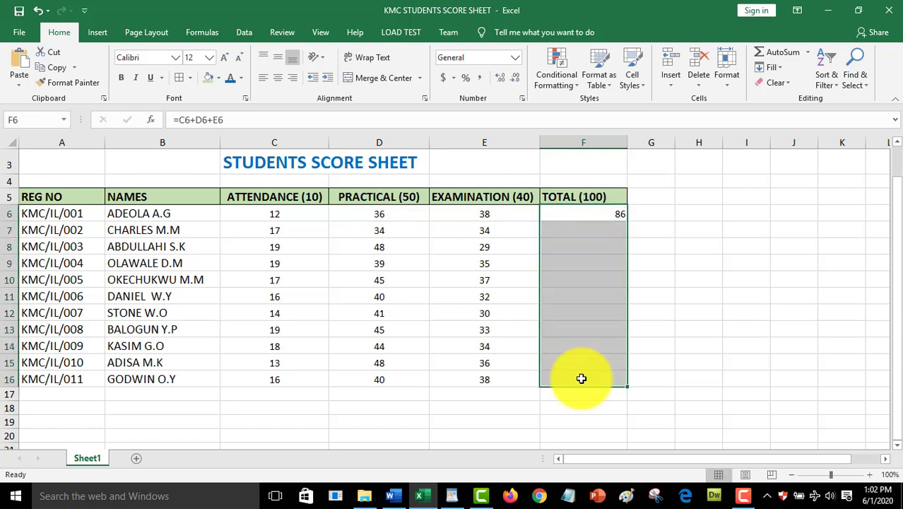
click(278, 77)
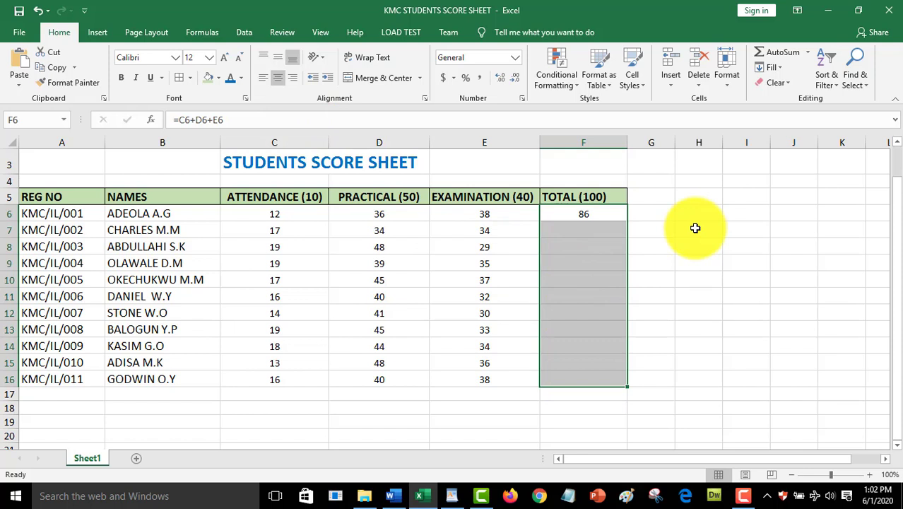
click(678, 228)
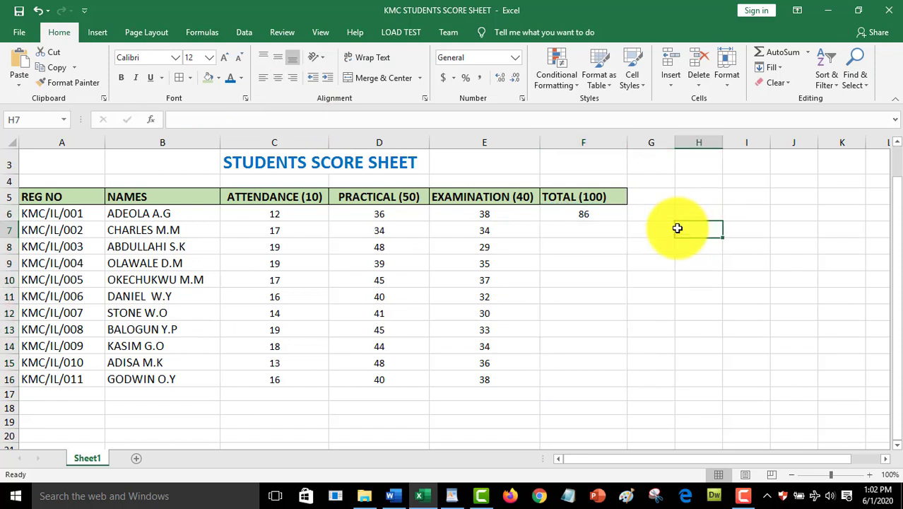
Fill the total formula from cell F6 down through F16 for the remaining students in the TOTAL (100) column.
click(594, 217)
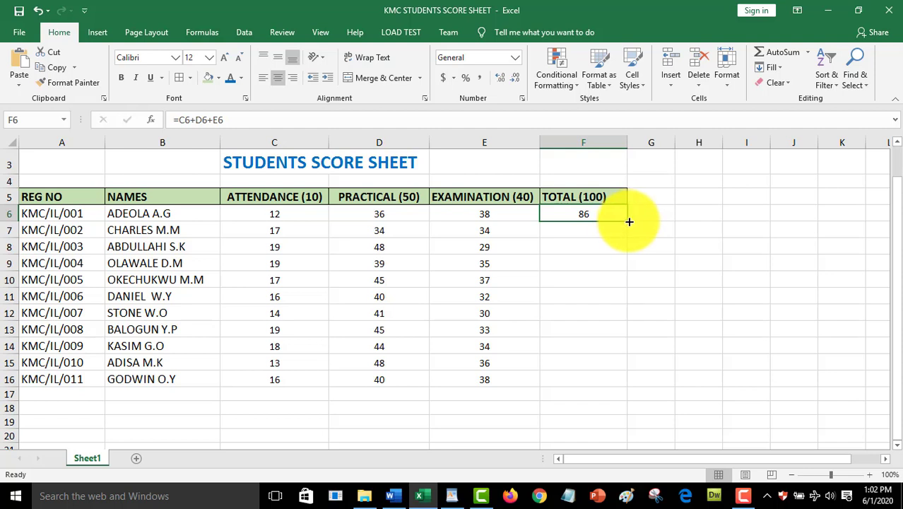
drag(627, 221, 629, 379)
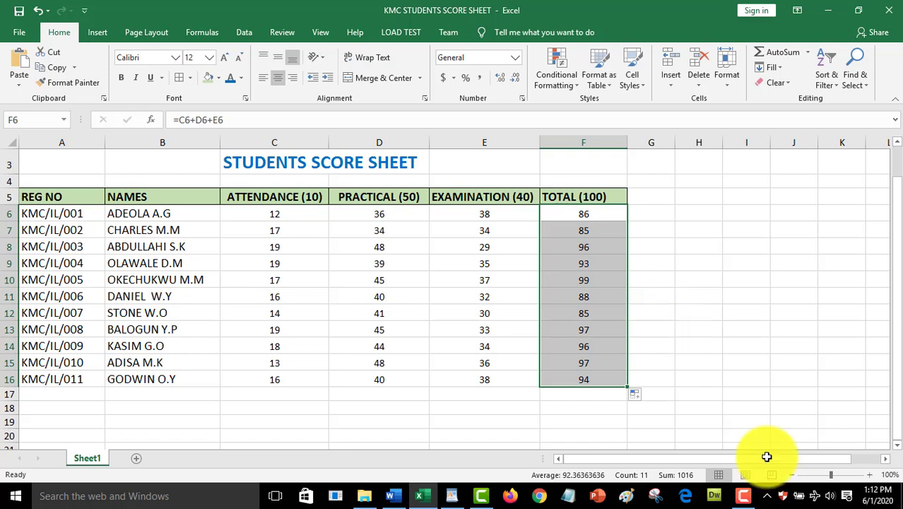
mouse_move(742, 500)
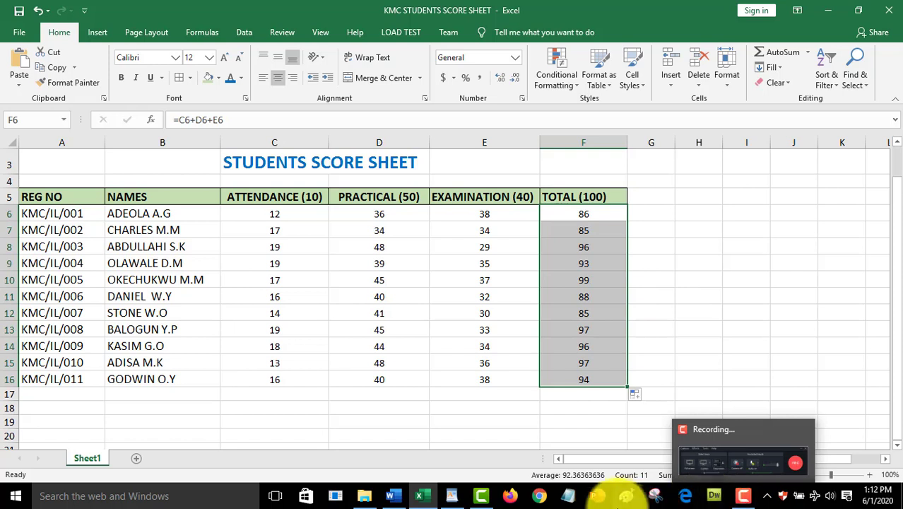
click(742, 499)
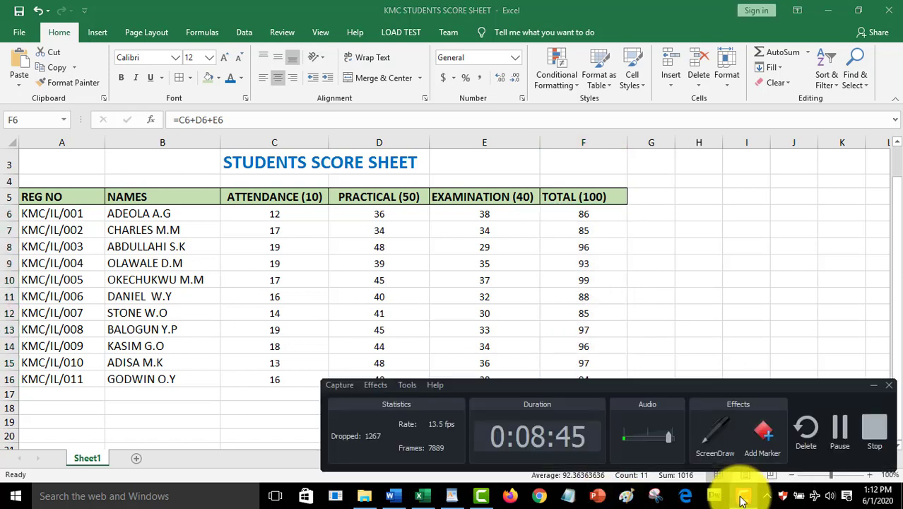
click(712, 257)
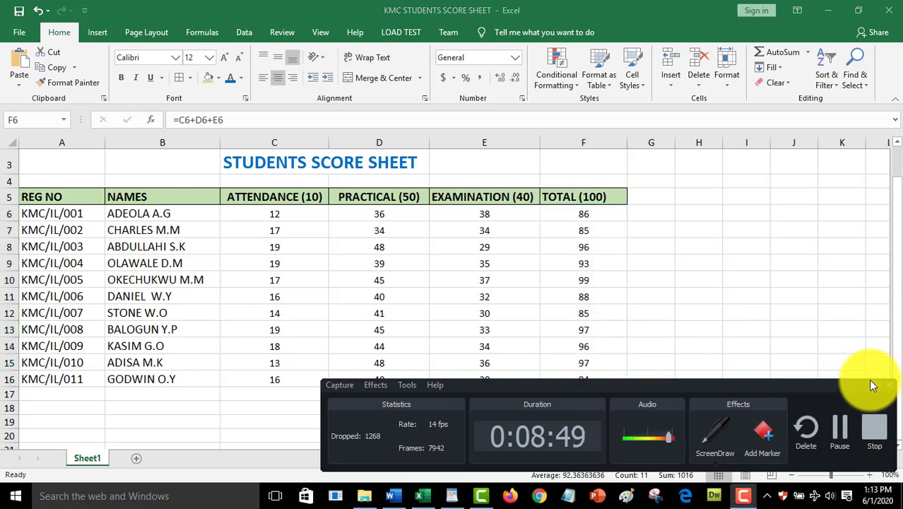
click(871, 386)
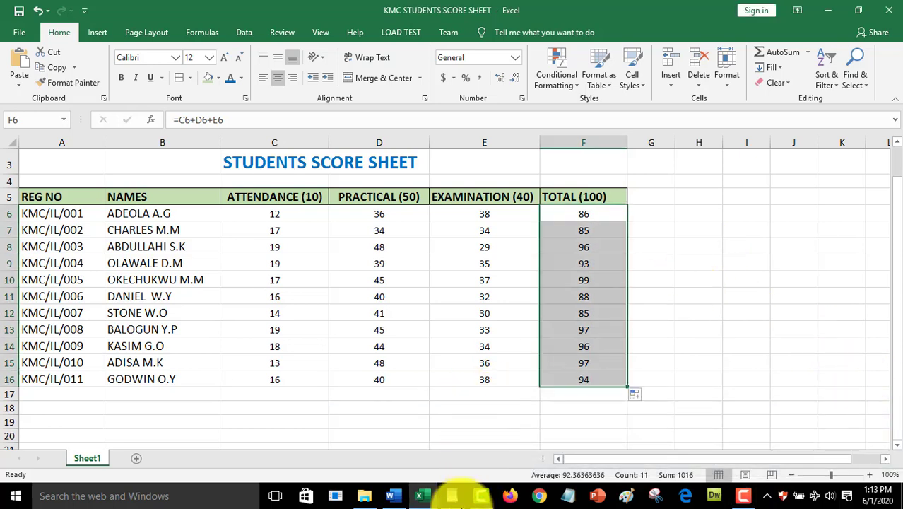
Switch to the WordPad questions, read question ii on the total marks of all students, and return to the Excel score sheet.
click(453, 497)
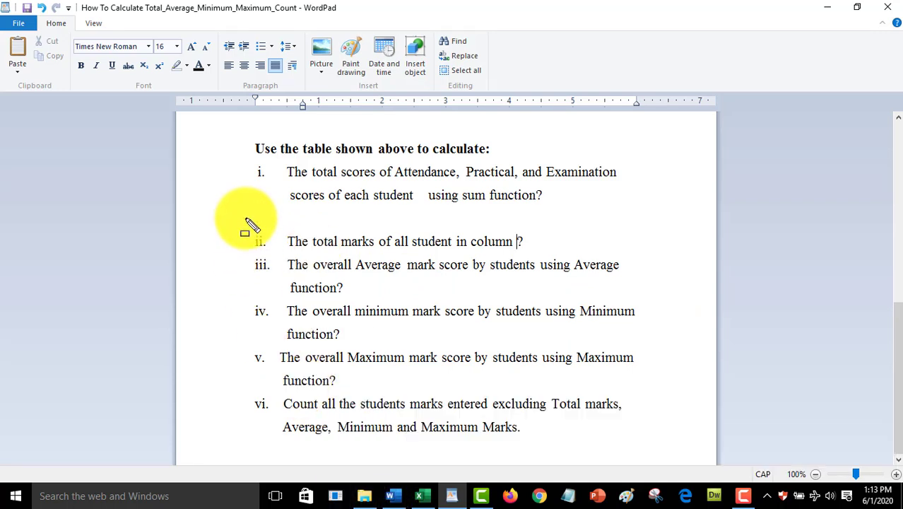
mouse_move(244, 218)
mouse_down()
mouse_move(265, 248)
mouse_move(542, 259)
mouse_up()
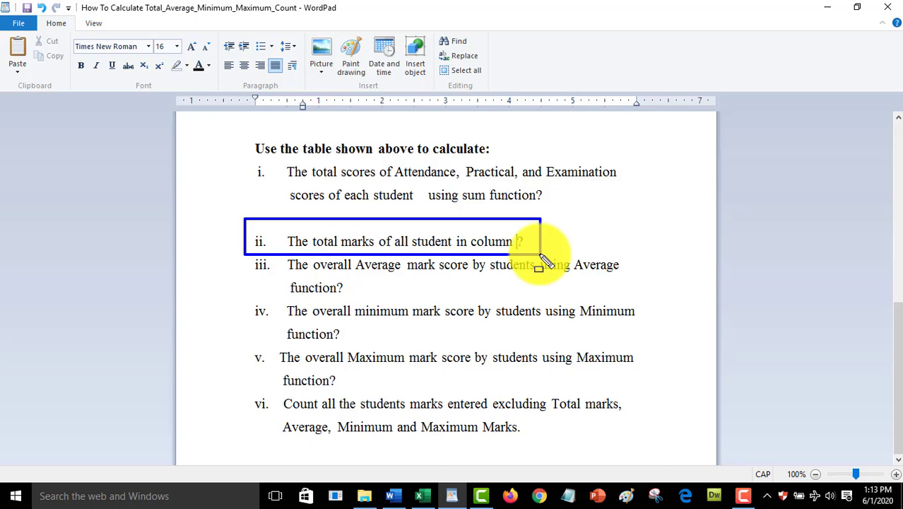
key(Escape)
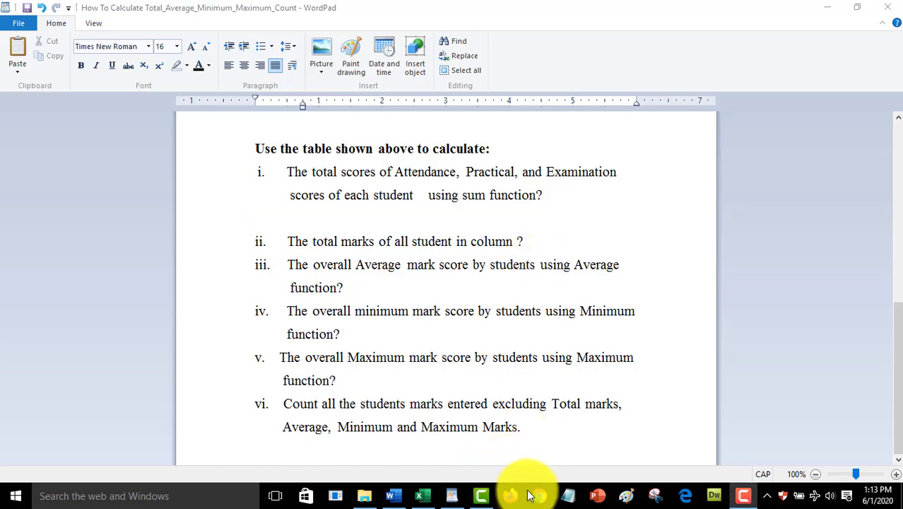
click(426, 495)
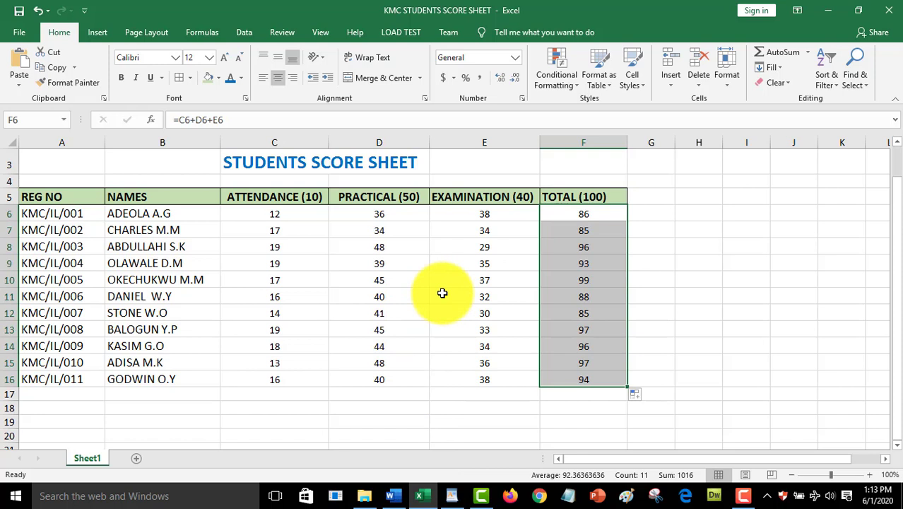
Check the filled formula in cell F7 against the second student's attendance, practical and examination scores in C7, D7 and E7.
click(603, 234)
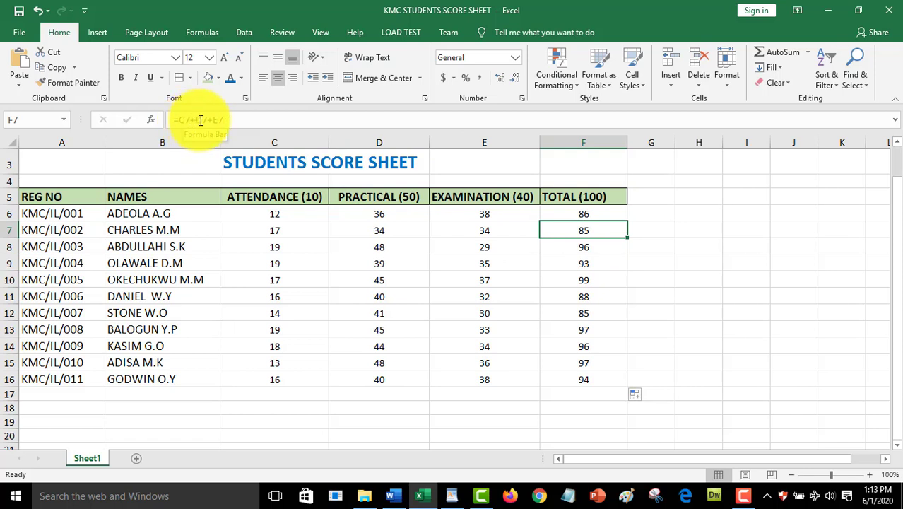
click(278, 228)
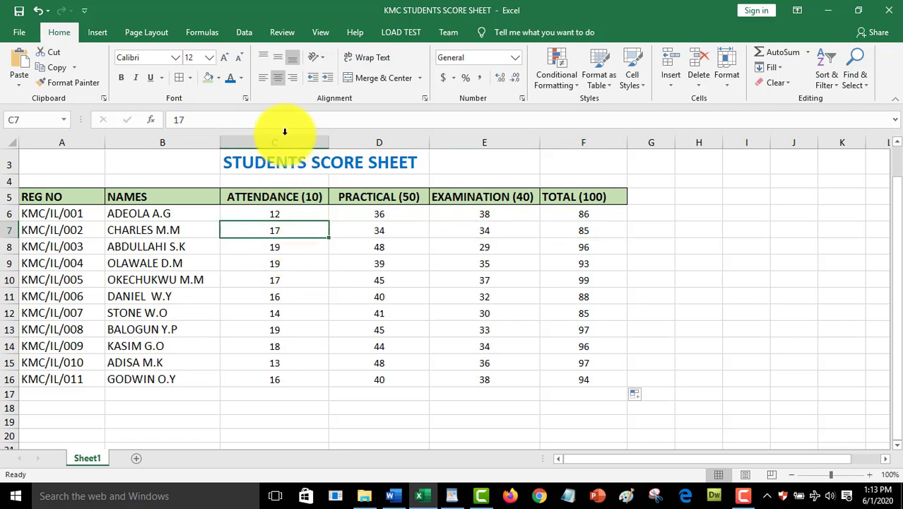
click(369, 230)
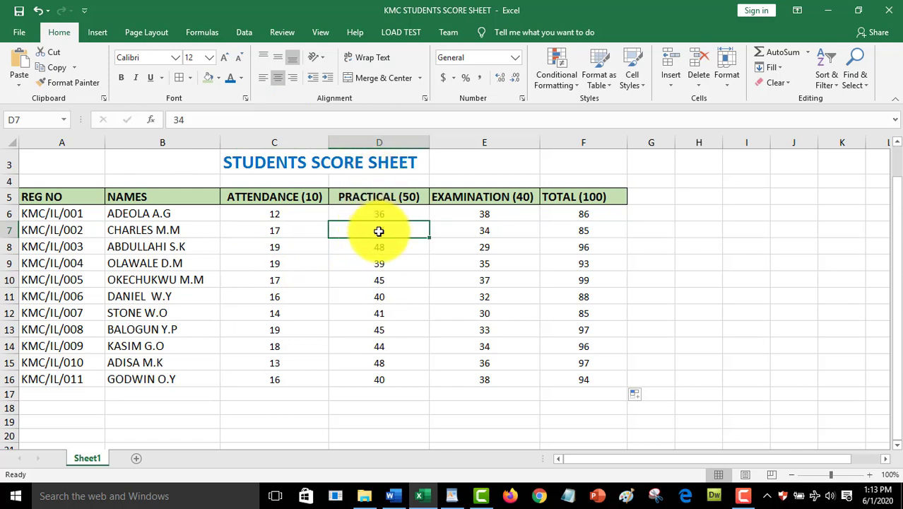
click(472, 230)
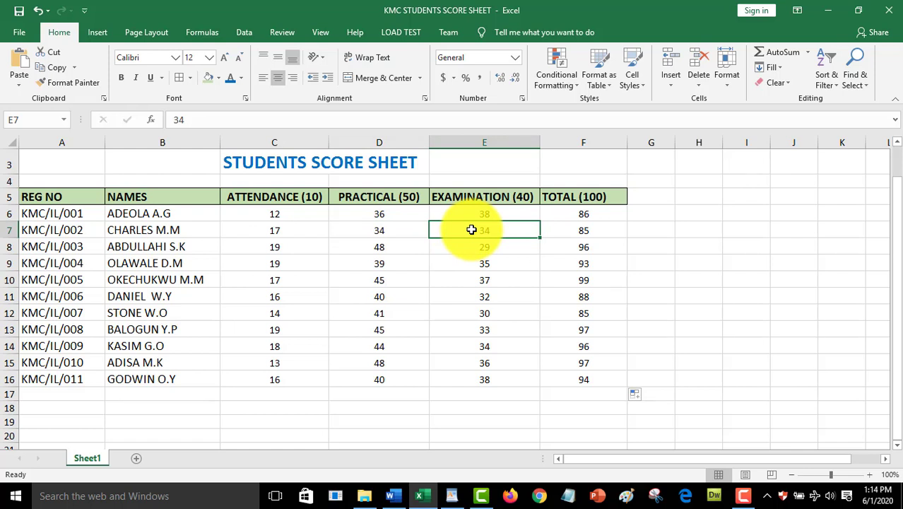
click(581, 229)
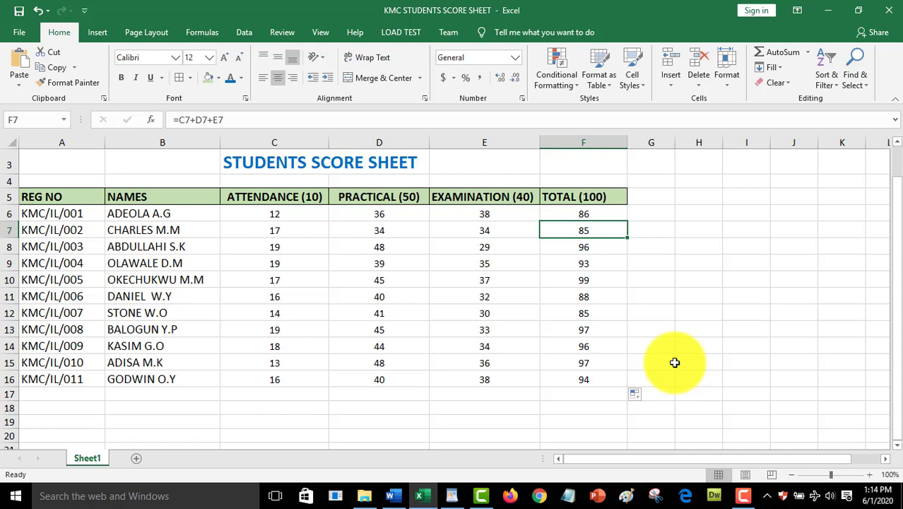
Switch to the WordPad document containing the calculation questions.
mouse_move(456, 502)
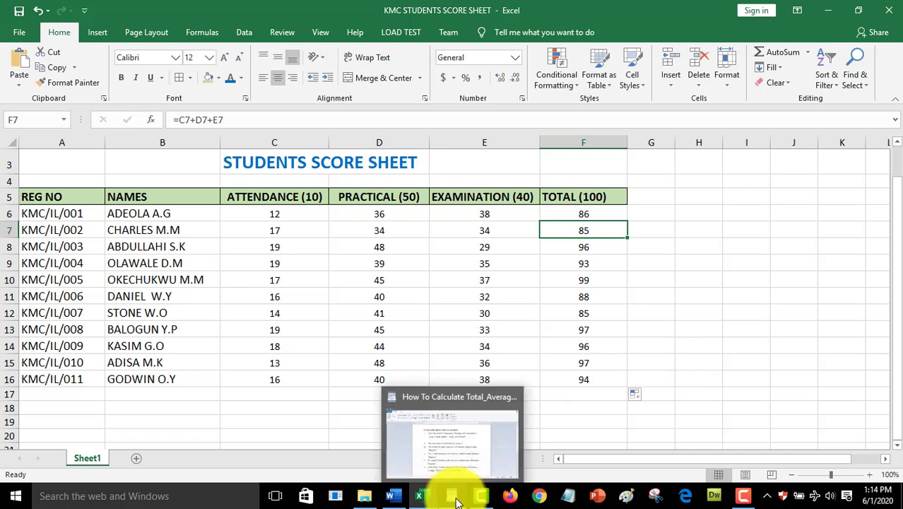
click(456, 501)
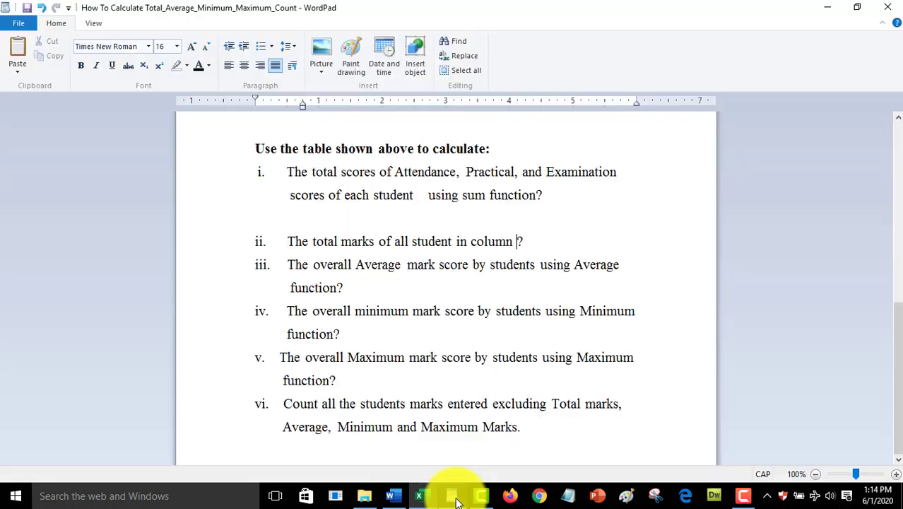